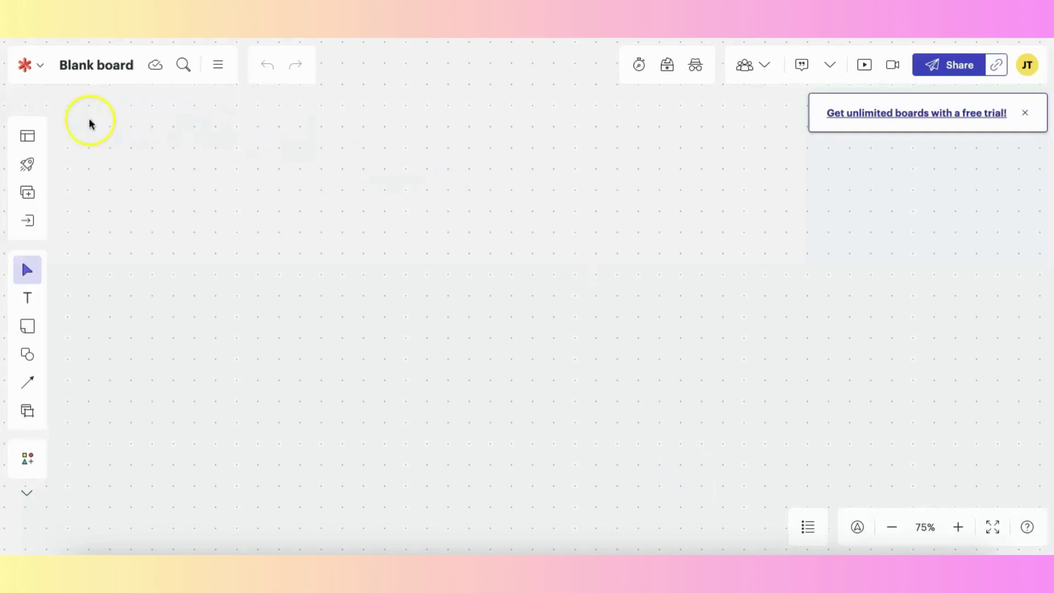
Step: Open the Templates gallery to show its Popular templates
left_click(27, 140)
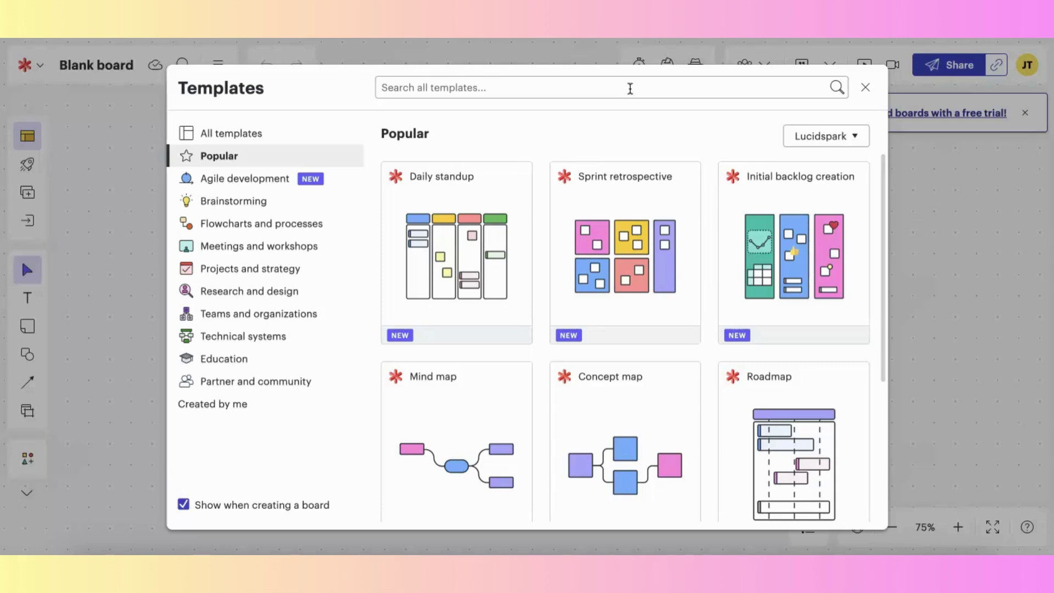
left_click(854, 137)
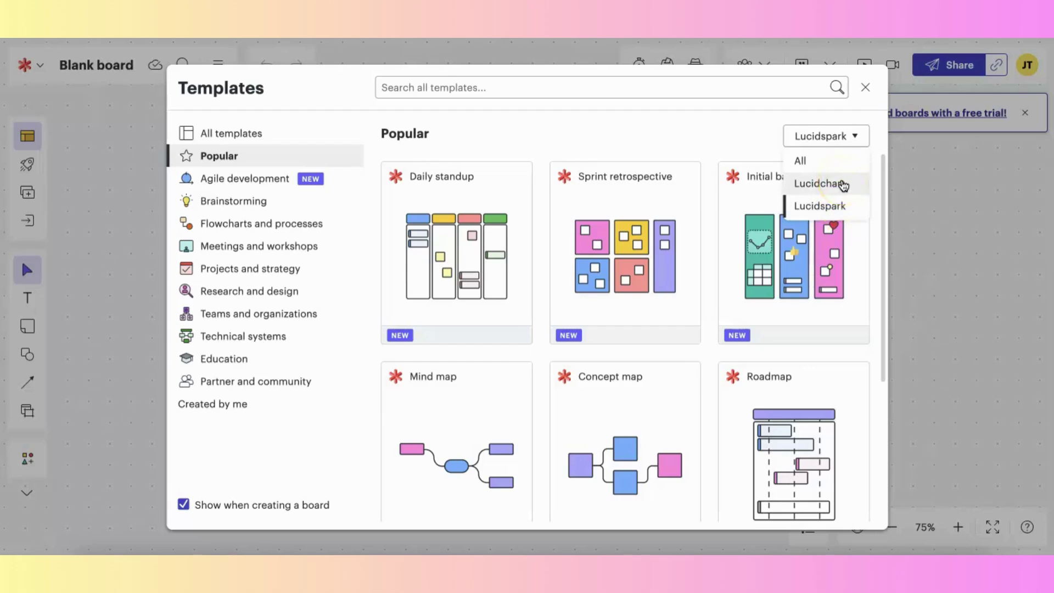
left_click(845, 212)
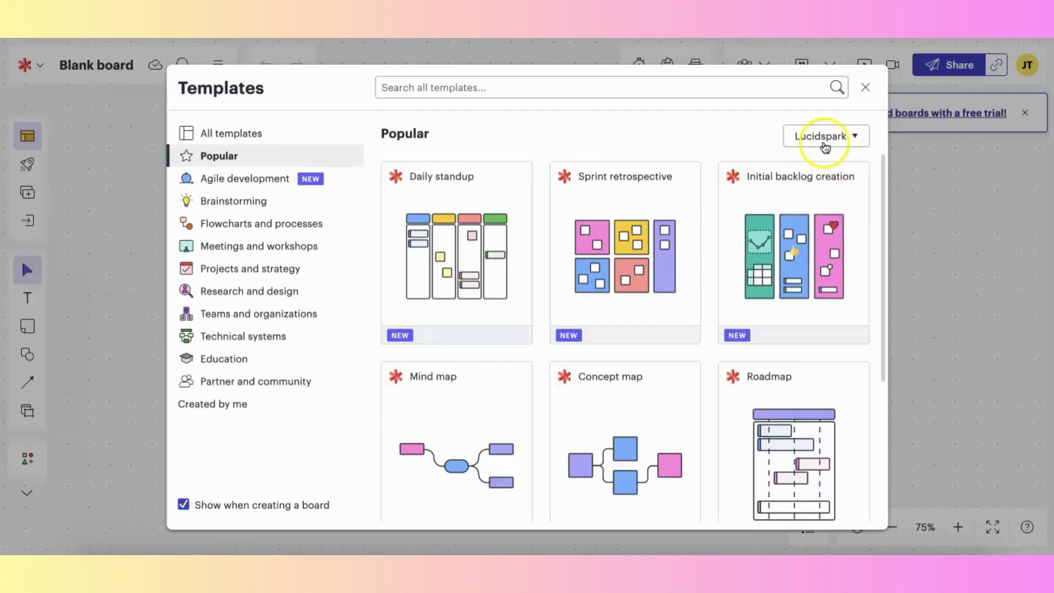
mouse_move(399, 182)
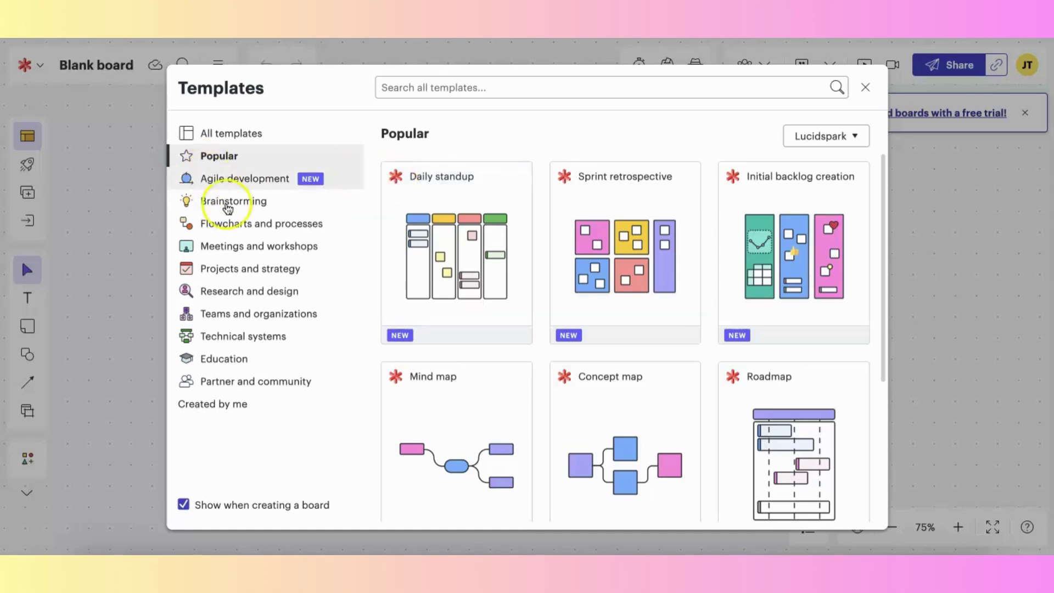
Step: Scroll the category list and view the Brainstorming templates
scroll(638, 306, "down", 2)
scroll(639, 308, "down", 2)
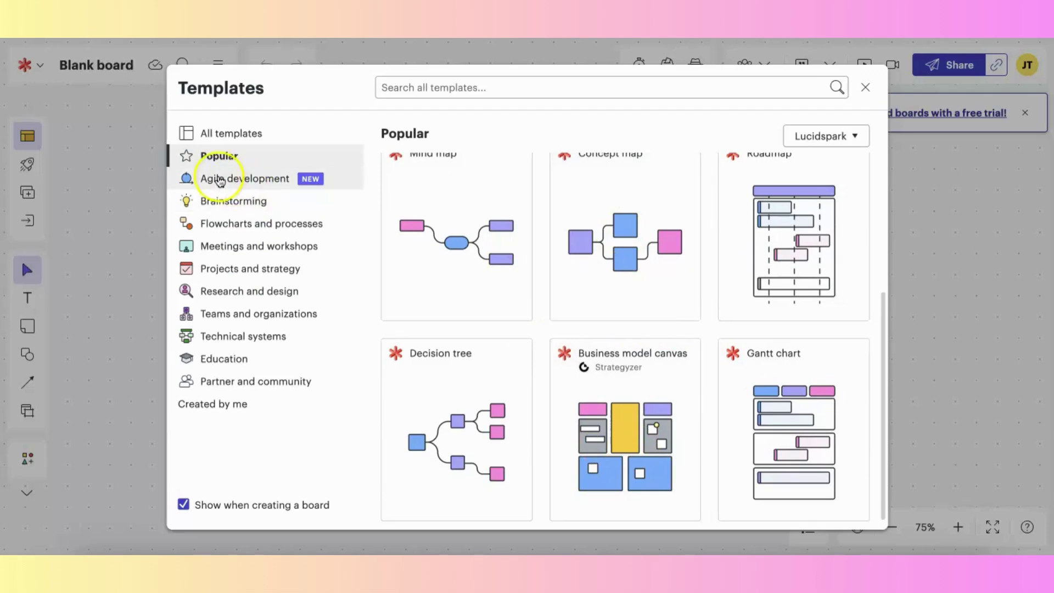
left_click(219, 202)
mouse_move(609, 263)
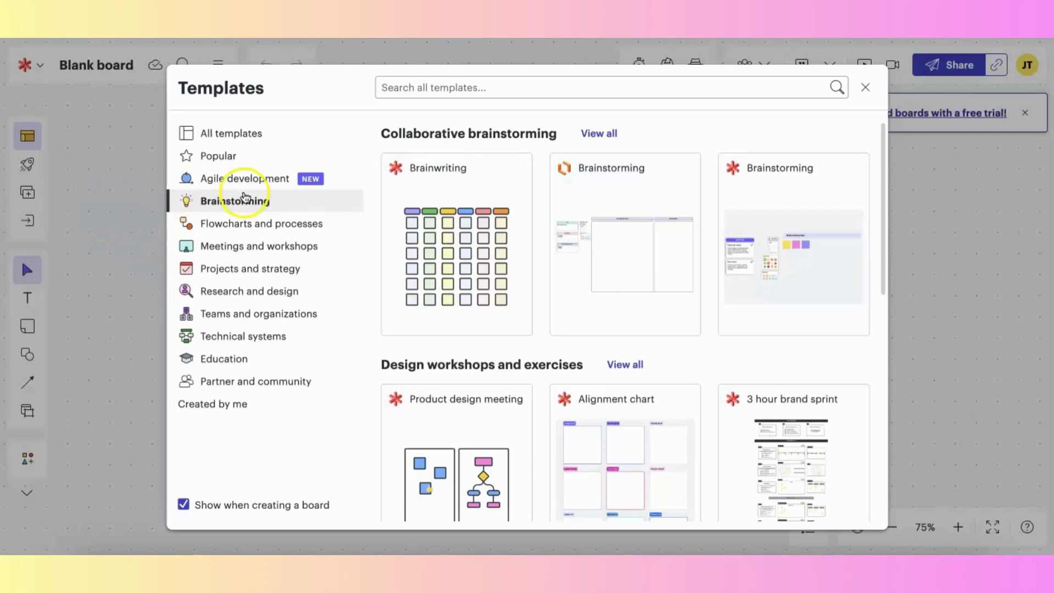
scroll(636, 300, "down", 3)
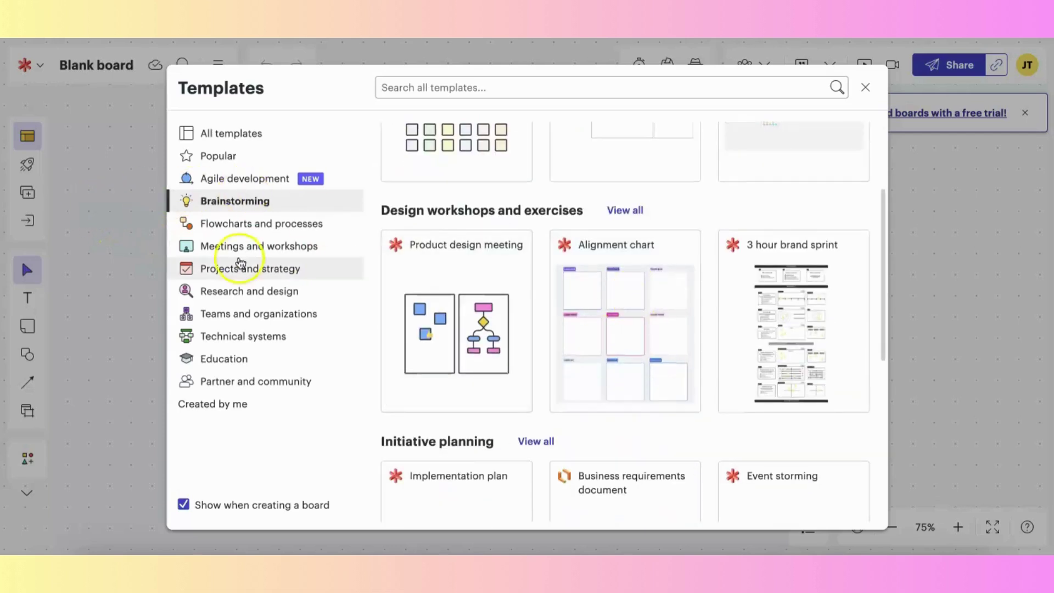
Step: Switch to the Education templates and scroll through them
left_click(233, 360)
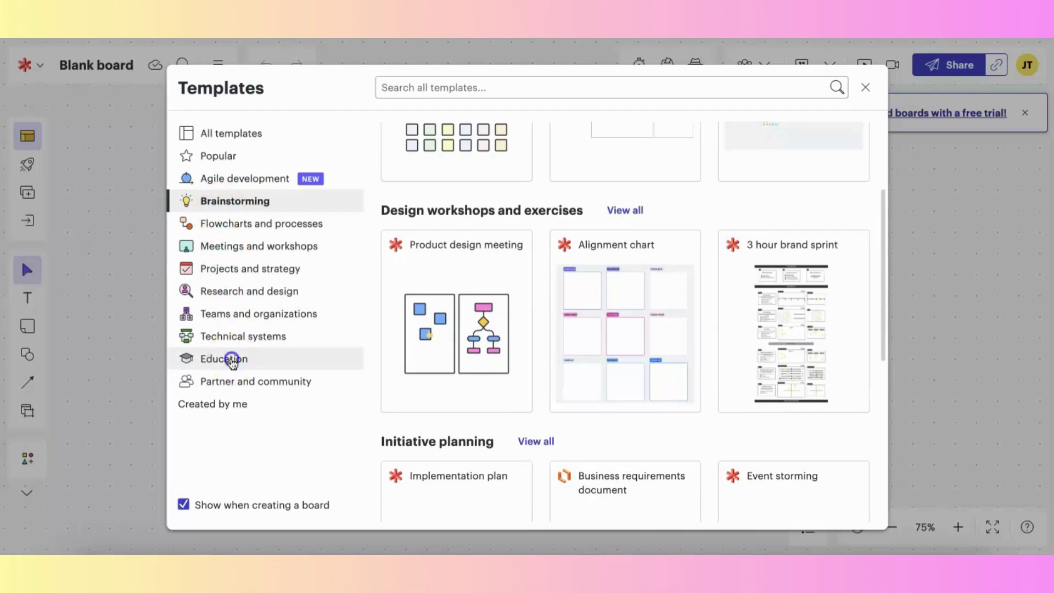
scroll(722, 318, "up", 1)
scroll(726, 324, "down", 1)
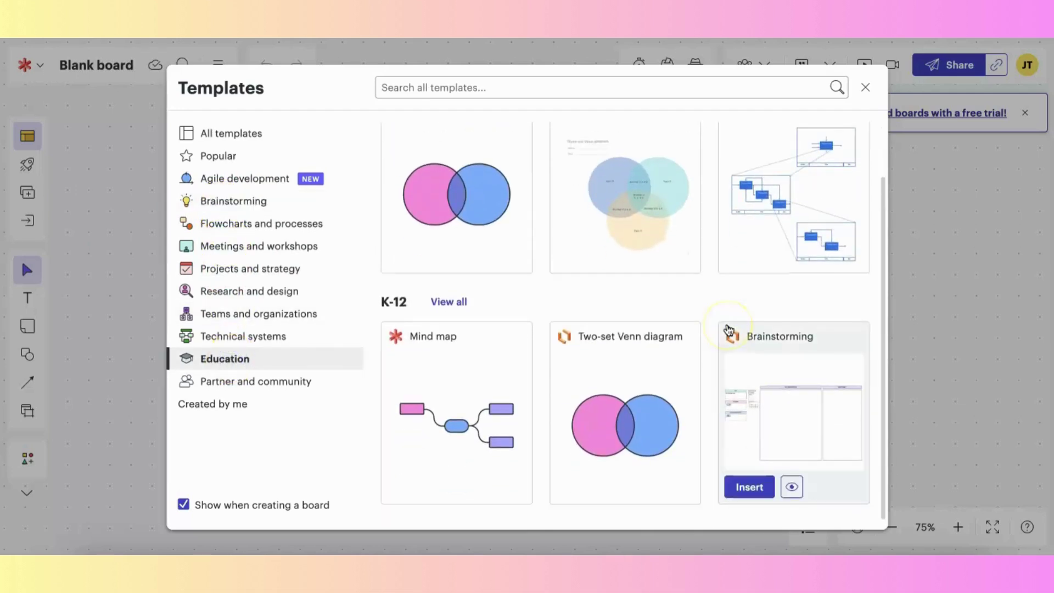
scroll(729, 330, "up", 1)
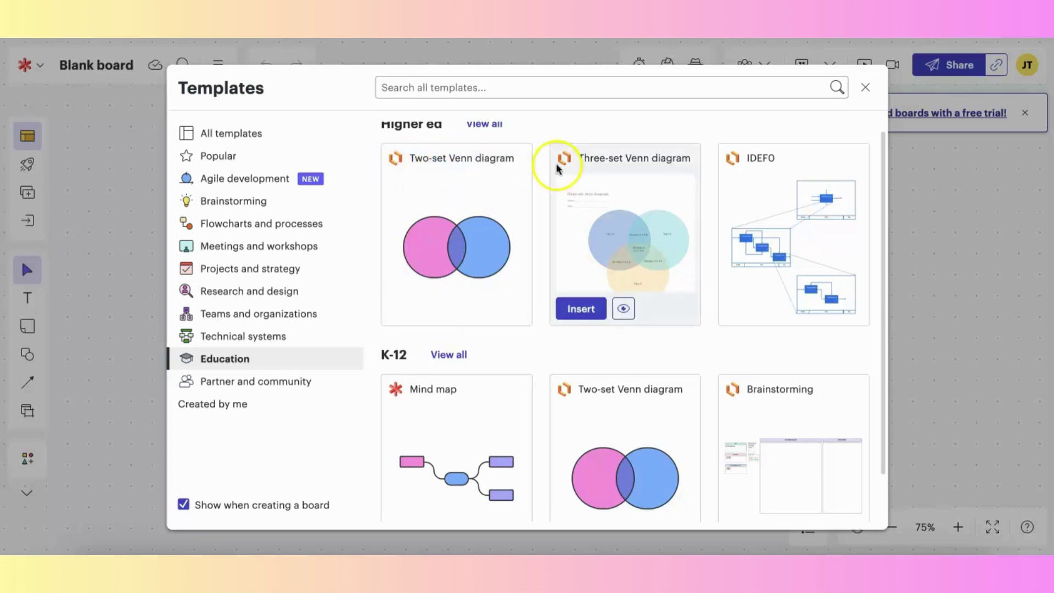
Step: Check the Flowcharts and processes templates, then return to Brainstorming
mouse_move(757, 304)
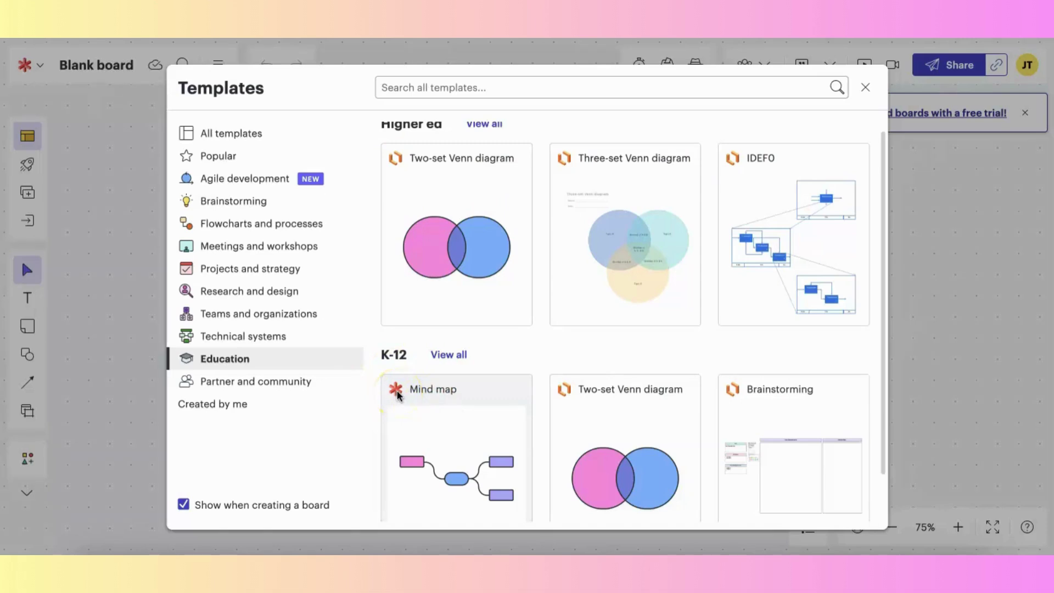
left_click(237, 228)
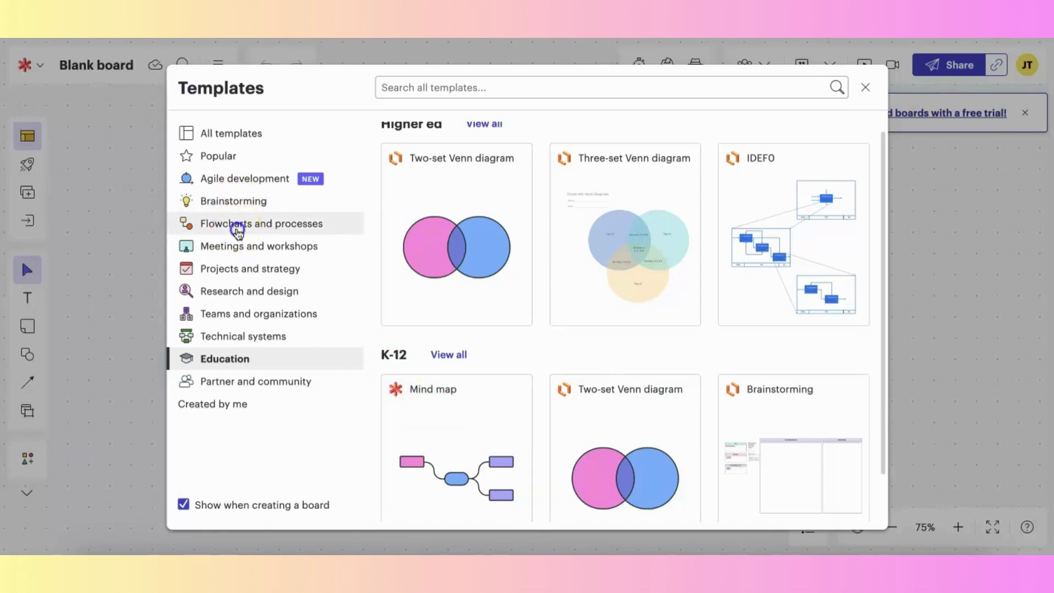
mouse_move(682, 217)
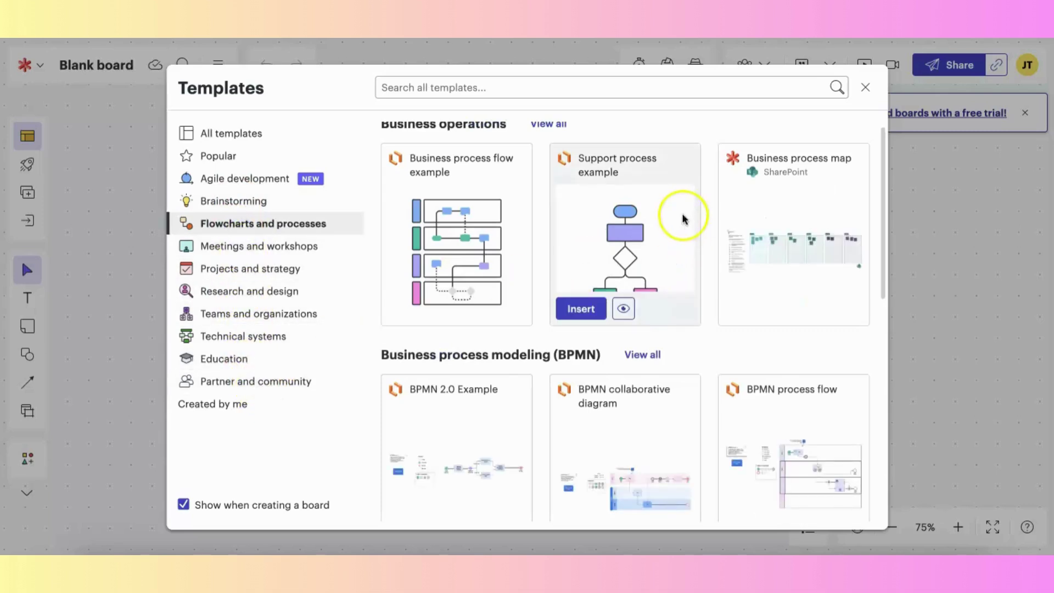
left_click(230, 200)
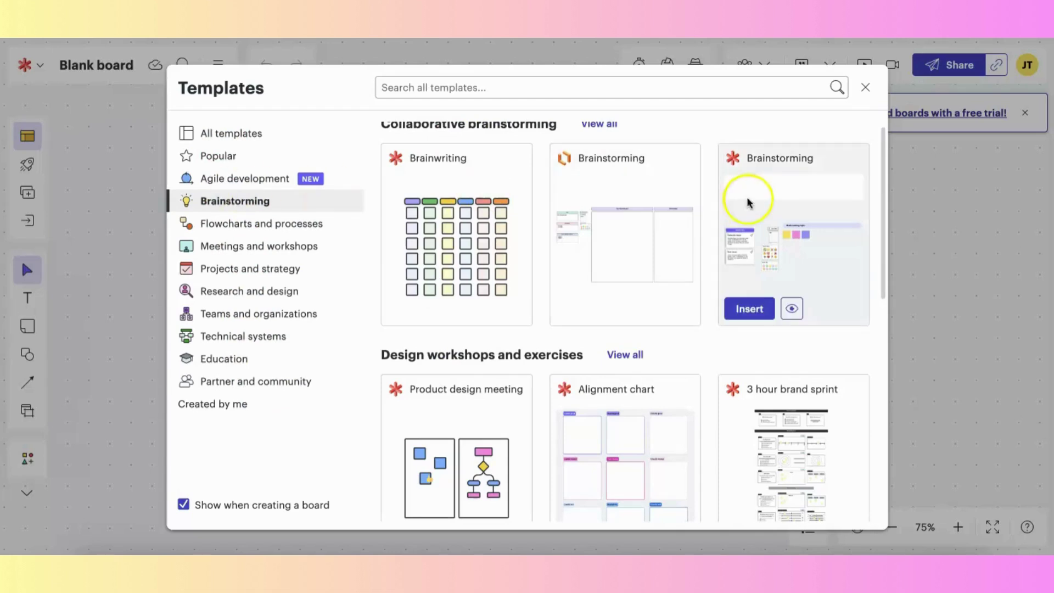
Step: Preview the third Brainstorming template and insert it onto the board
left_click(763, 180)
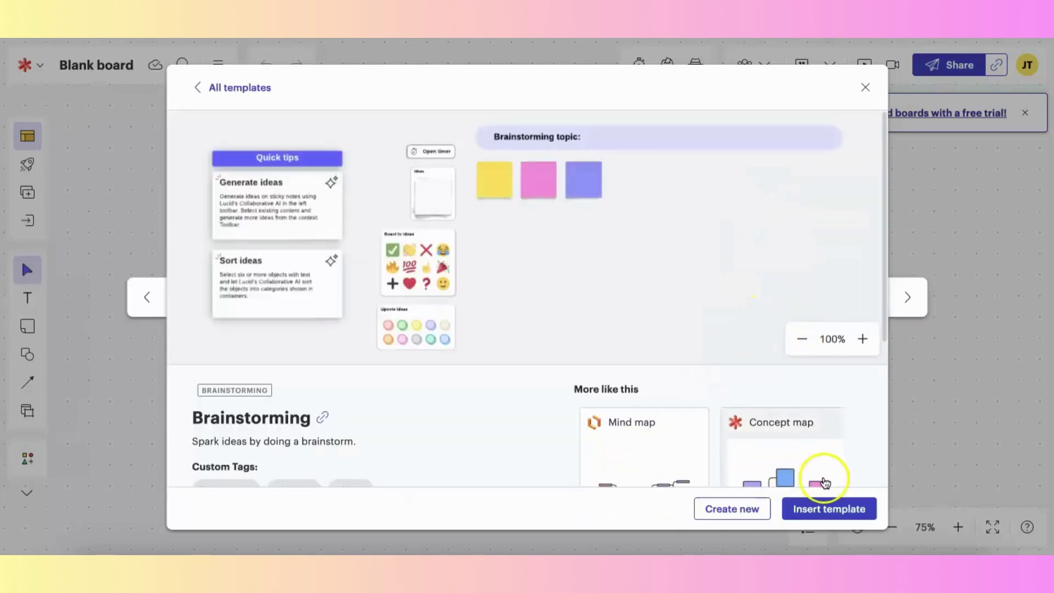
left_click(829, 510)
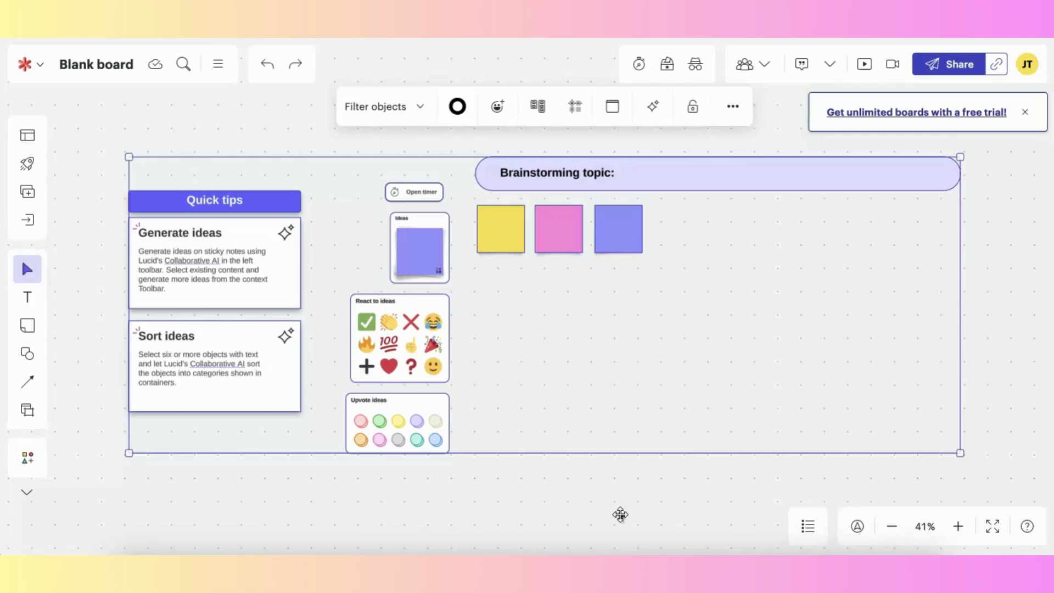
left_click(894, 65)
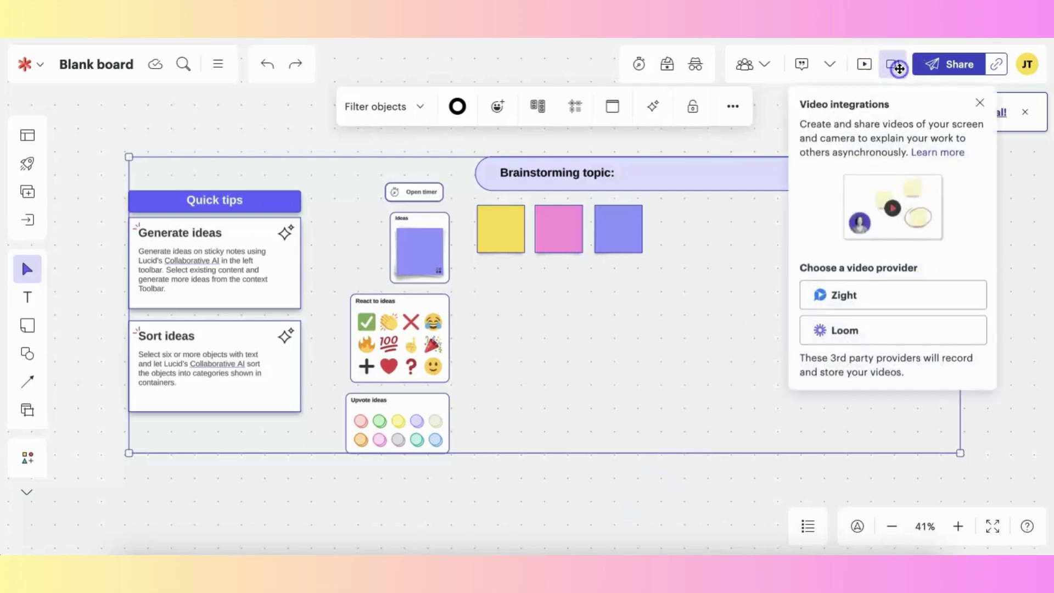
left_click(879, 341)
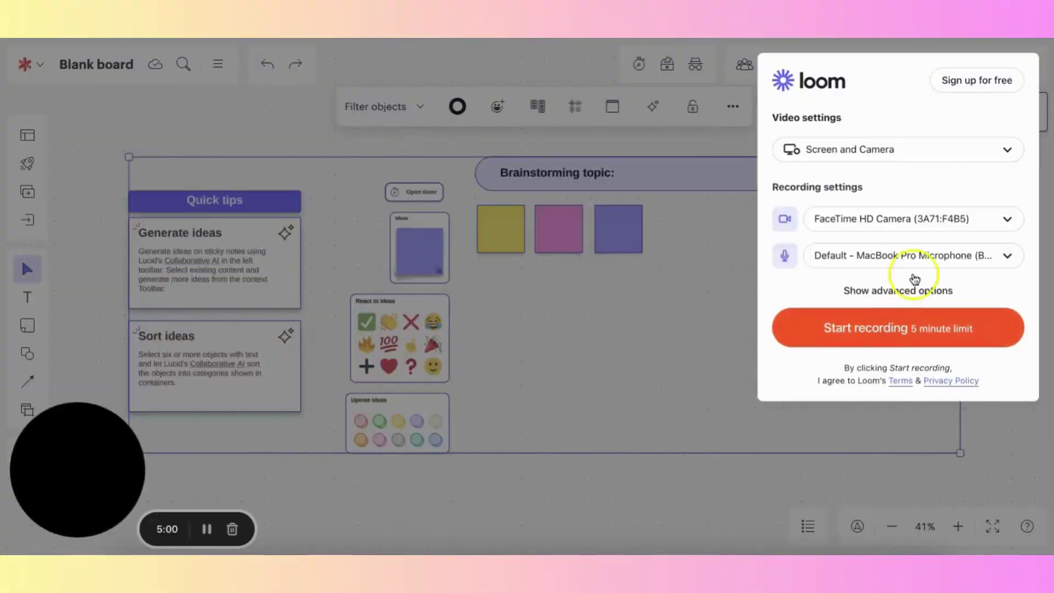
left_click(879, 153)
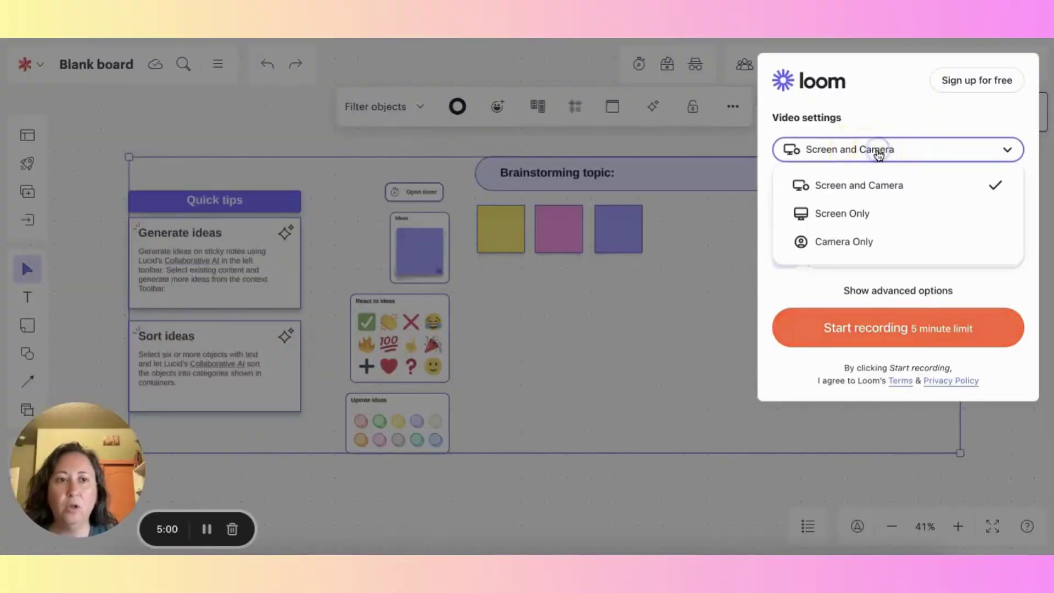
left_click(882, 219)
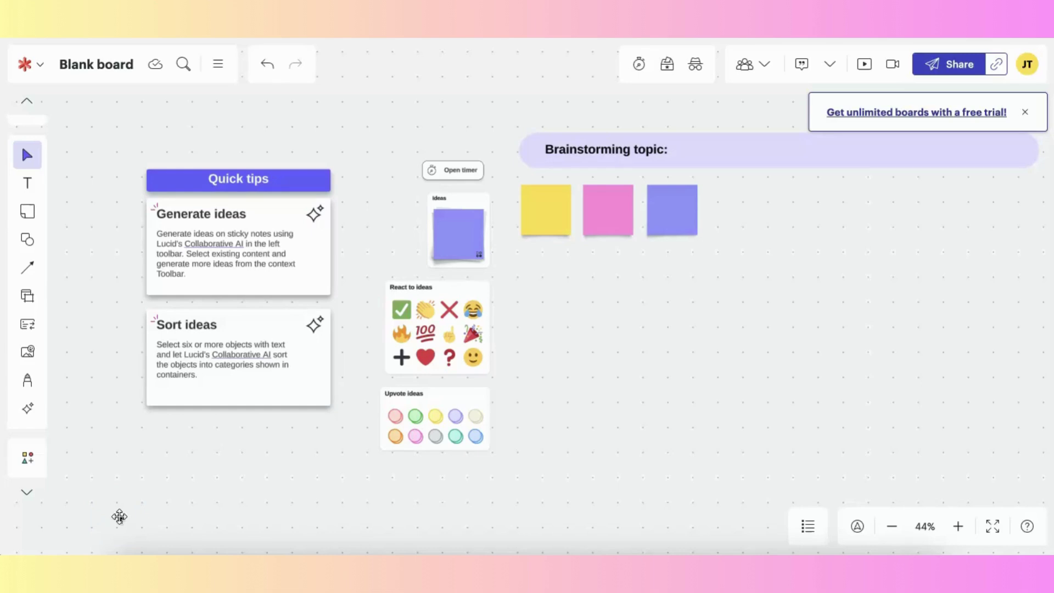
Step: Draw a wide text box below the sticky notes reading 'Text here'
left_click(30, 183)
left_click_drag(568, 337, 796, 324)
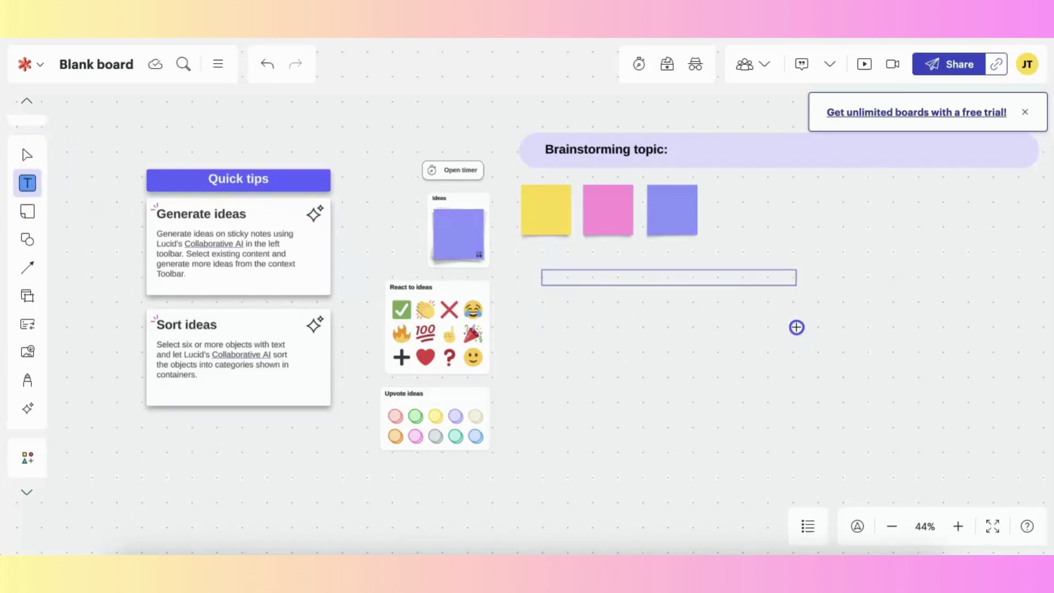
left_click(626, 280)
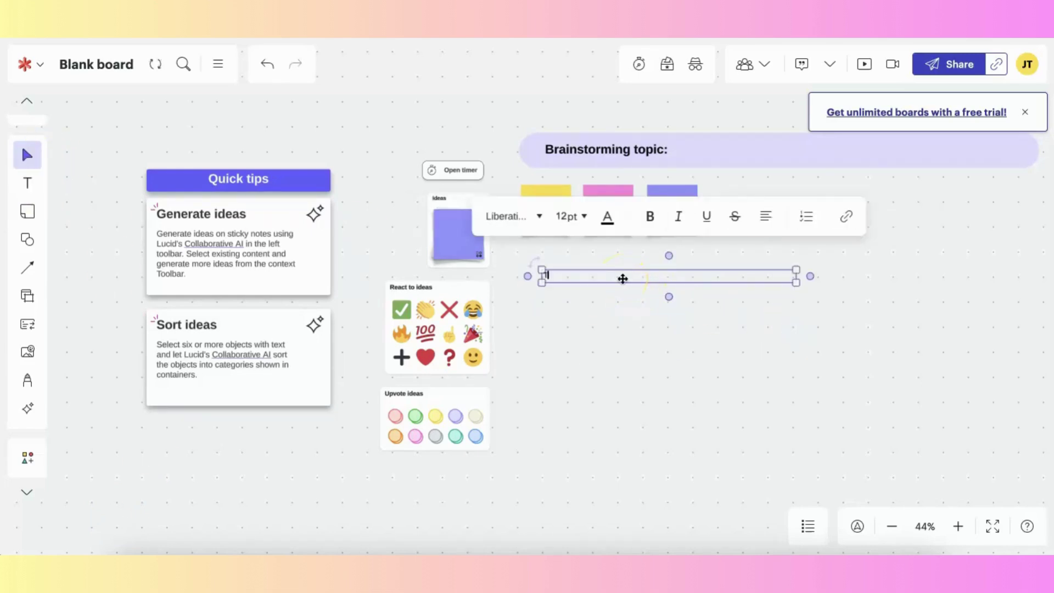
type("Text here")
Step: Place a teal sticky note below the text box and resize it to about 1.52 in
left_click(22, 214)
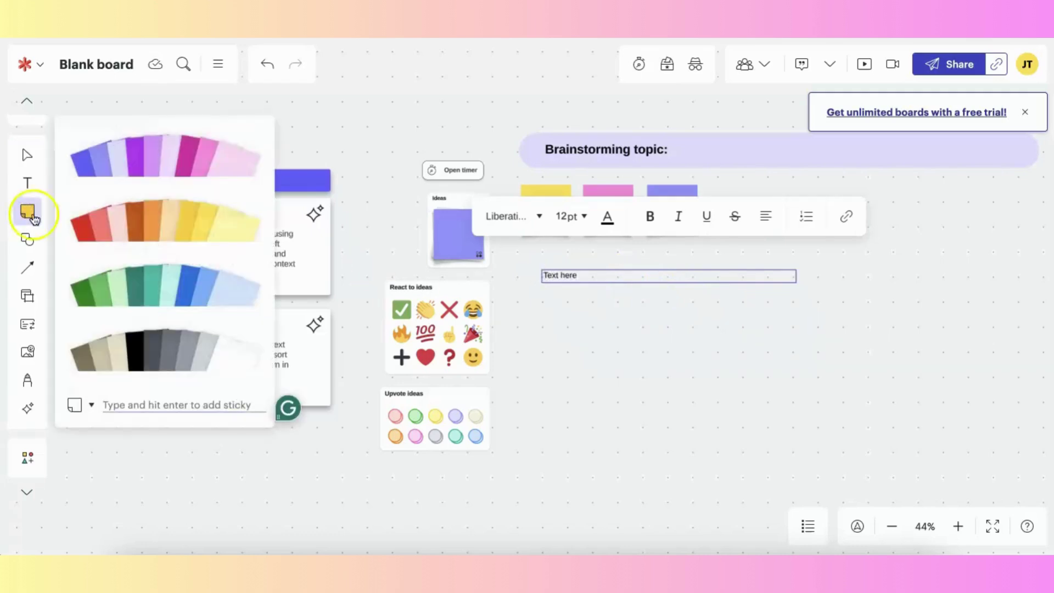
left_click(158, 233)
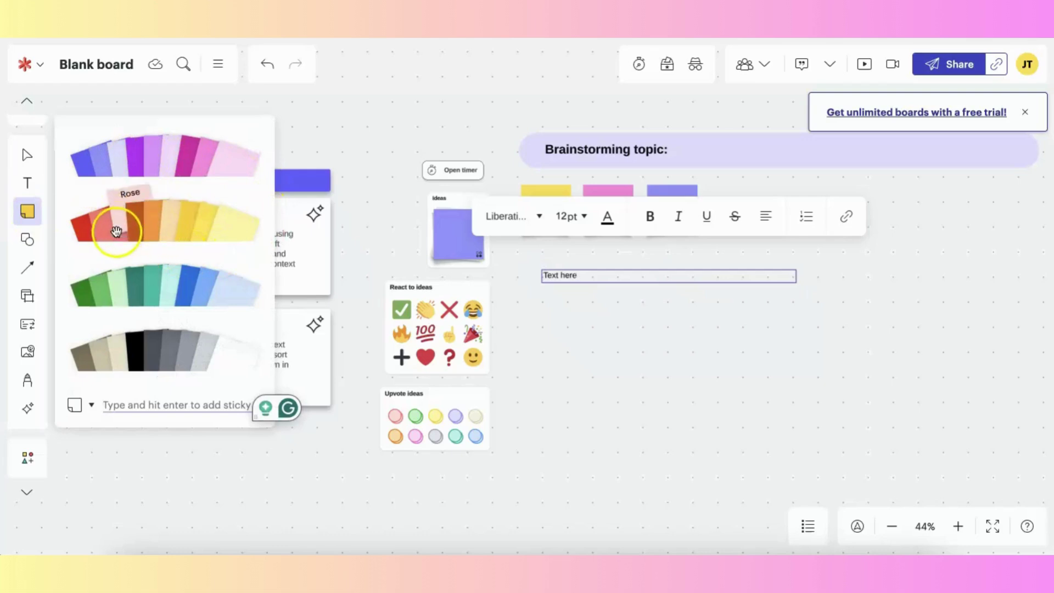
left_click(139, 291)
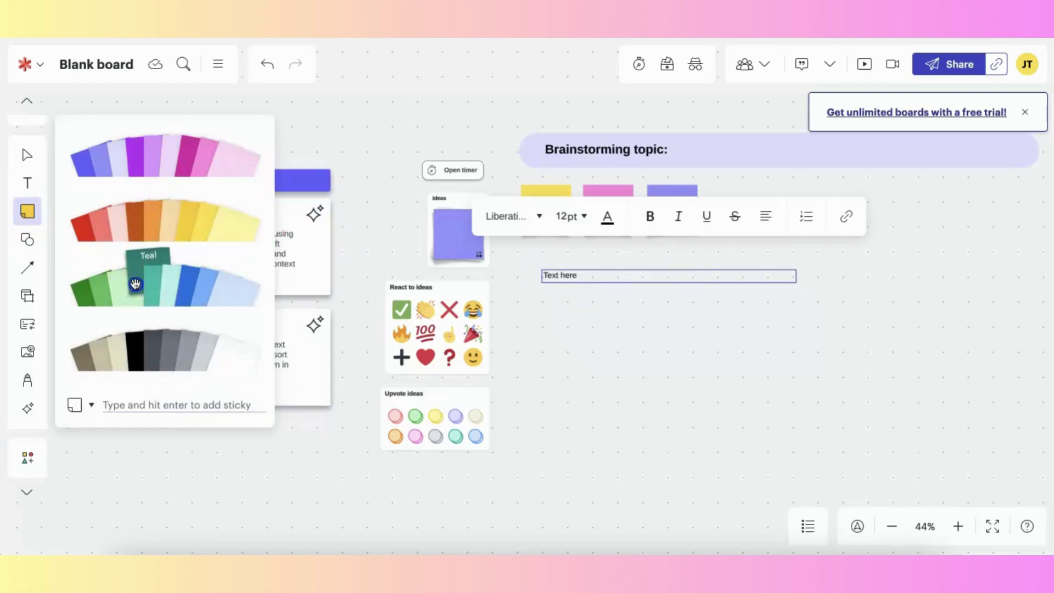
left_click(598, 372)
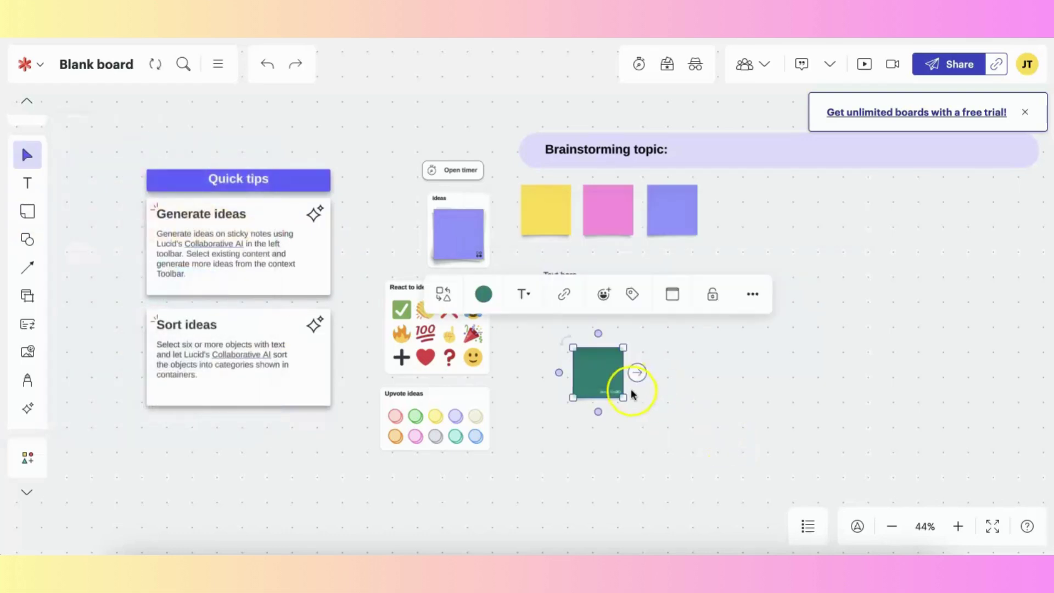
left_click_drag(623, 397, 650, 404)
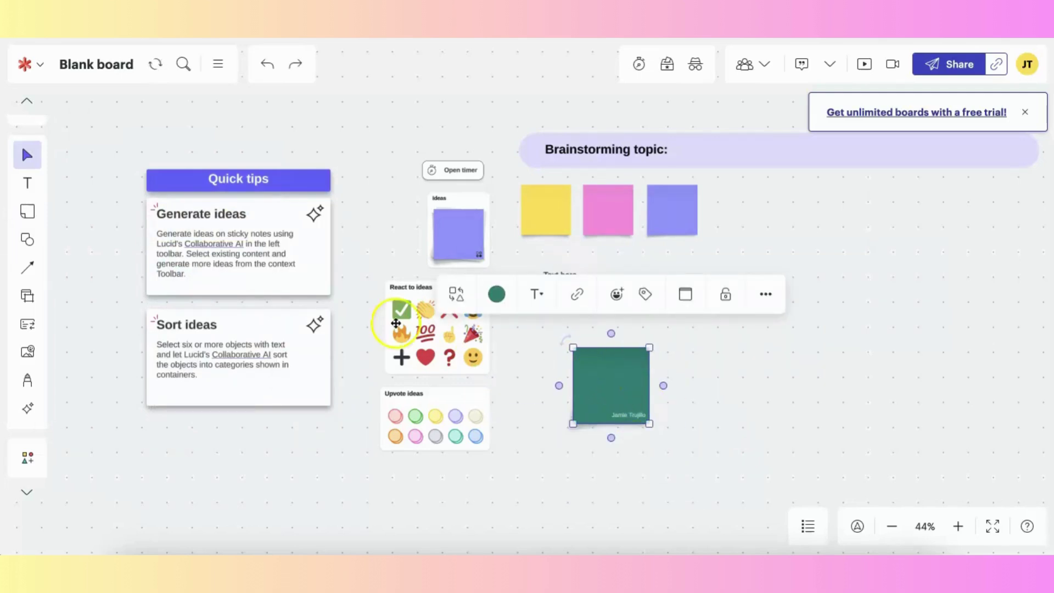
left_click(28, 240)
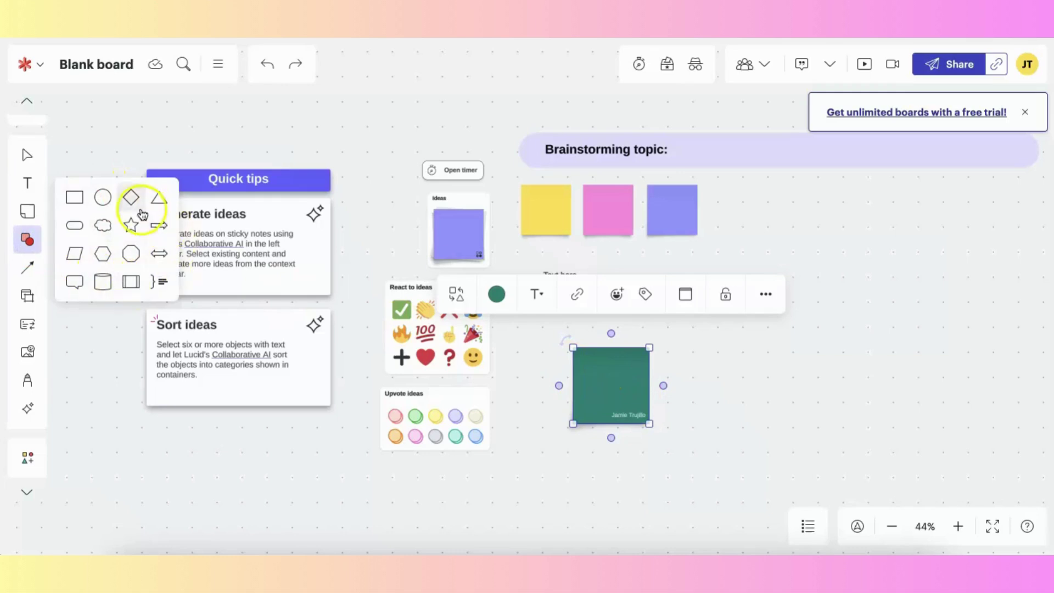
Step: Look over the Line and Pen tools, then show the Organizers list of frames, tables and timelines
left_click(28, 267)
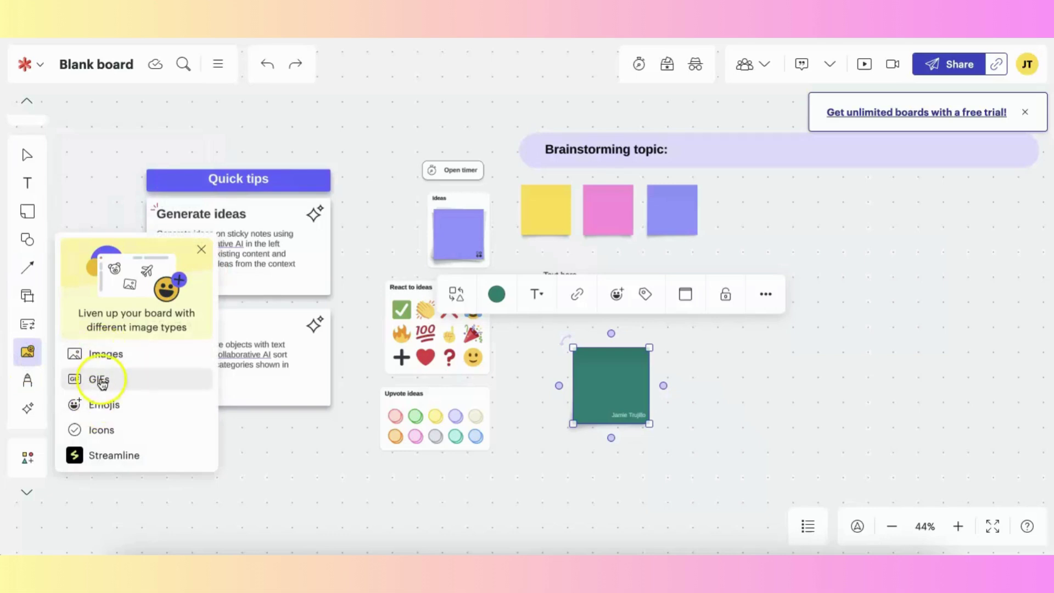
left_click(27, 382)
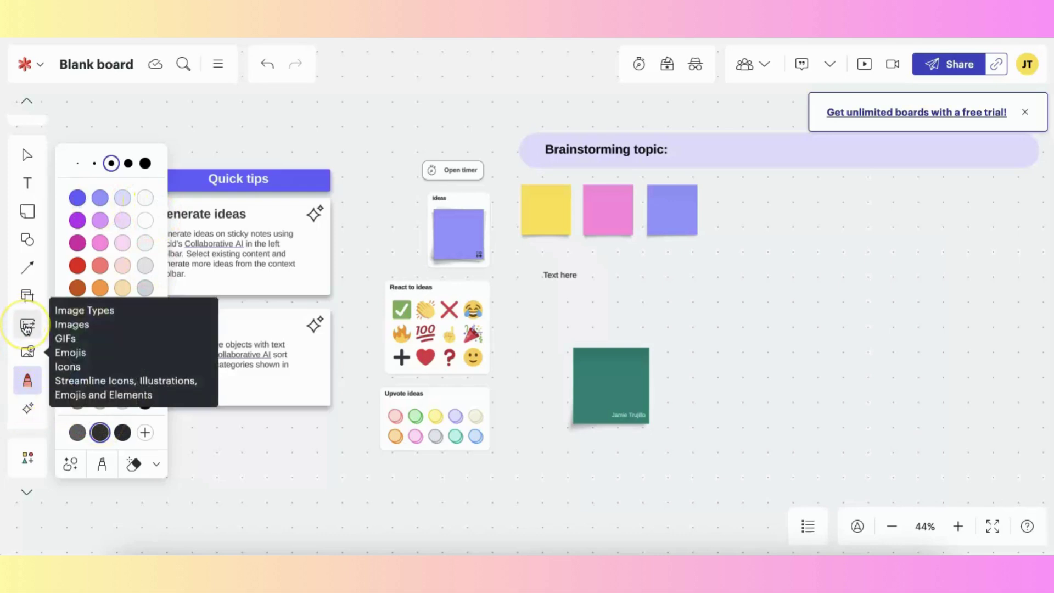
left_click(39, 296)
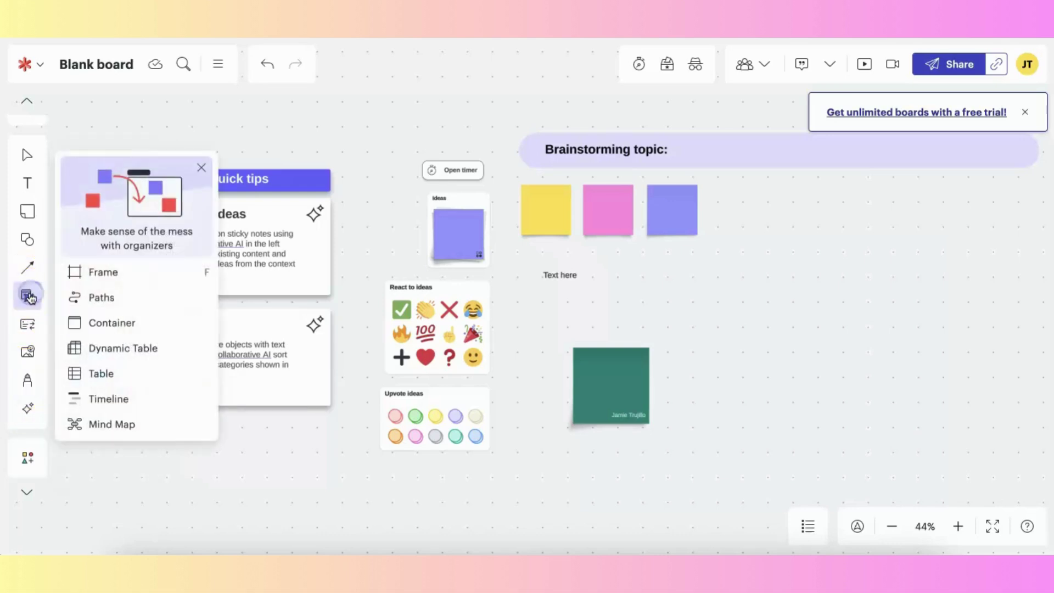